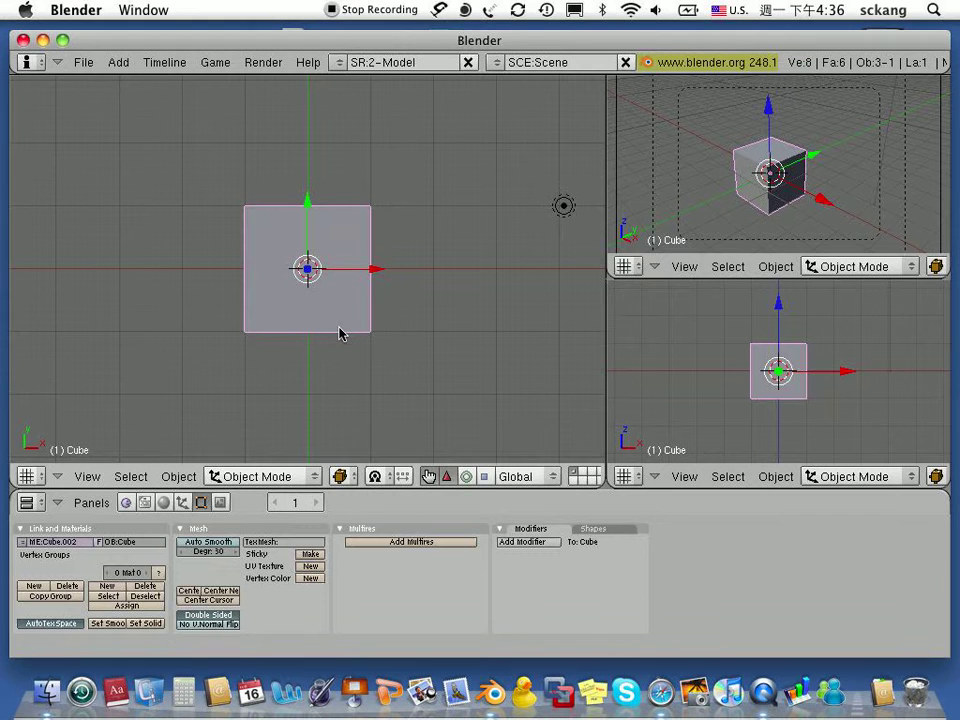
# Enter Edit Mode on the cube and toggle select-all until no vertices are selected
pyautogui.press('Tab')
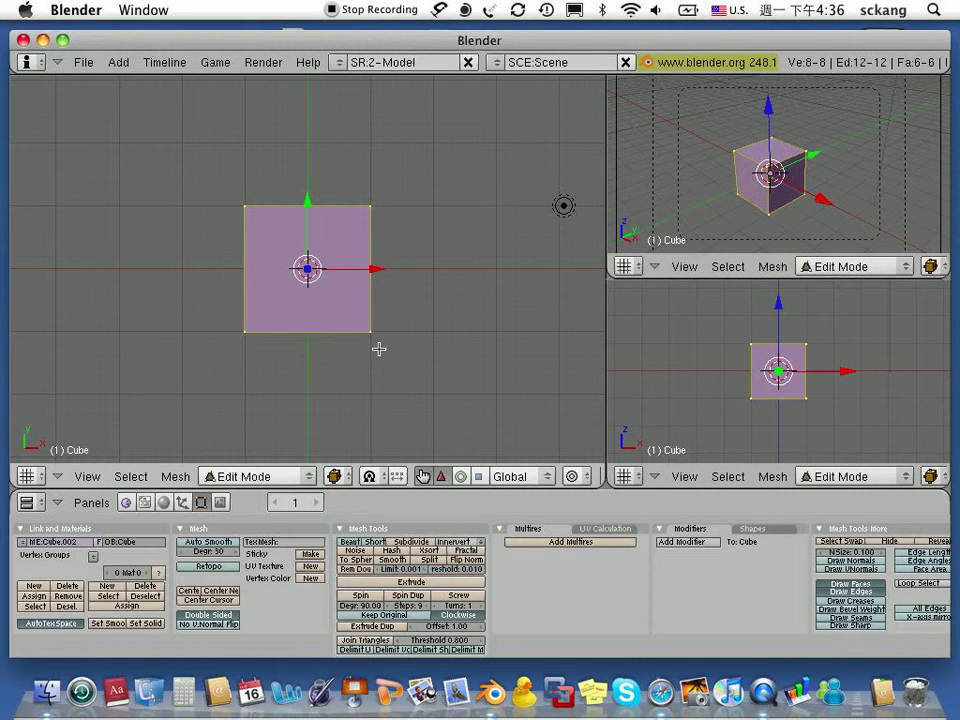
pyautogui.press('a')
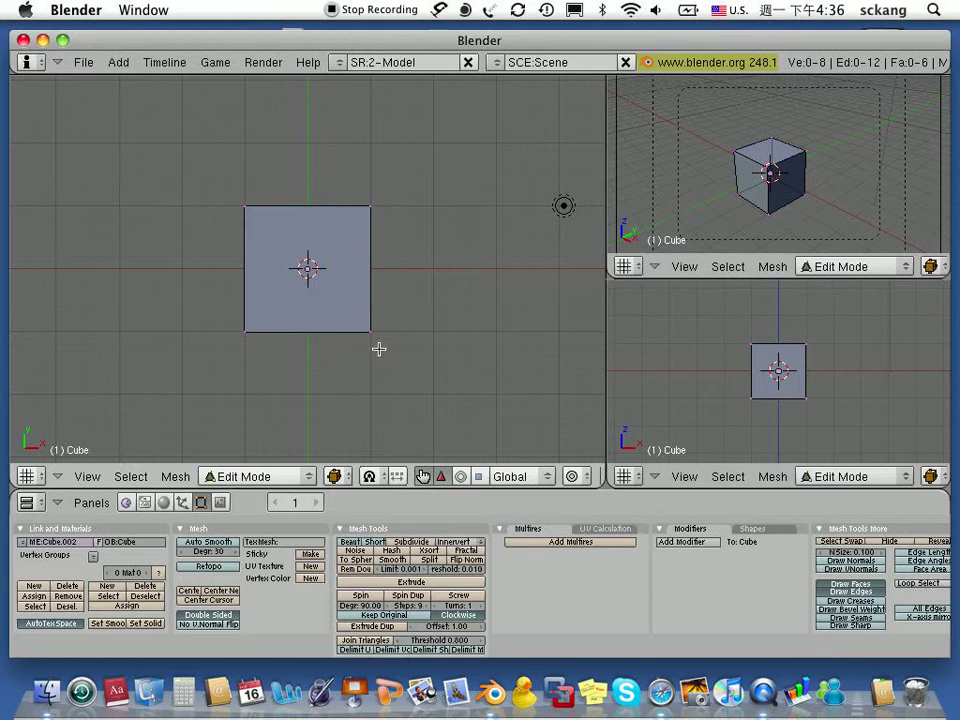
pyautogui.press('a')
pyautogui.press('a')
pyautogui.press('a')
pyautogui.press('a')
pyautogui.press('a')
pyautogui.press('a')
pyautogui.press('a')
pyautogui.press('a')
pyautogui.press('a')
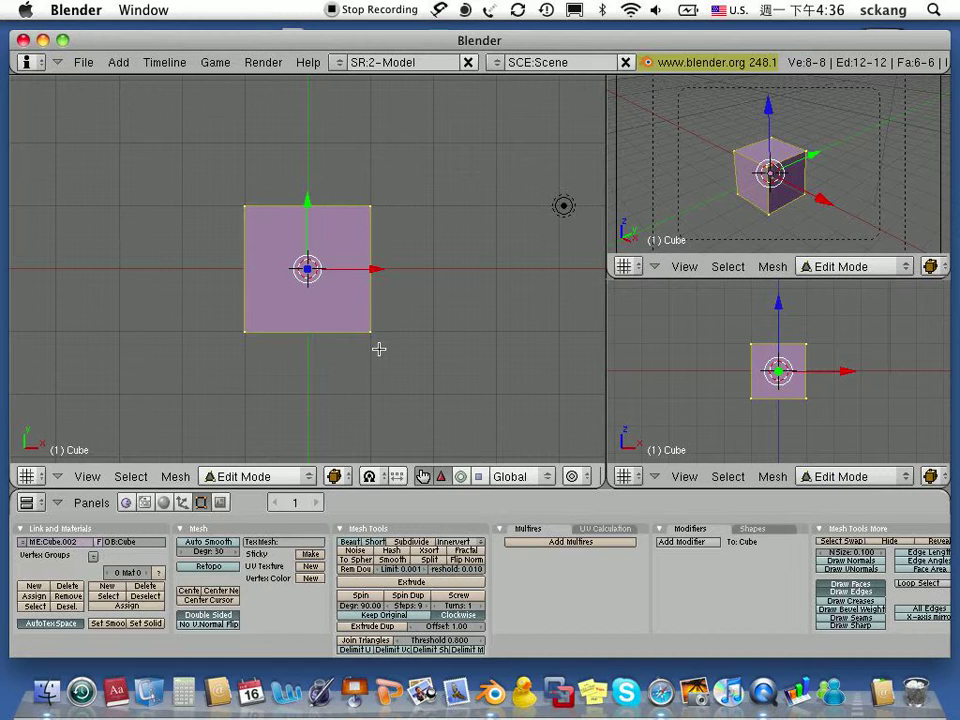
pyautogui.press('a')
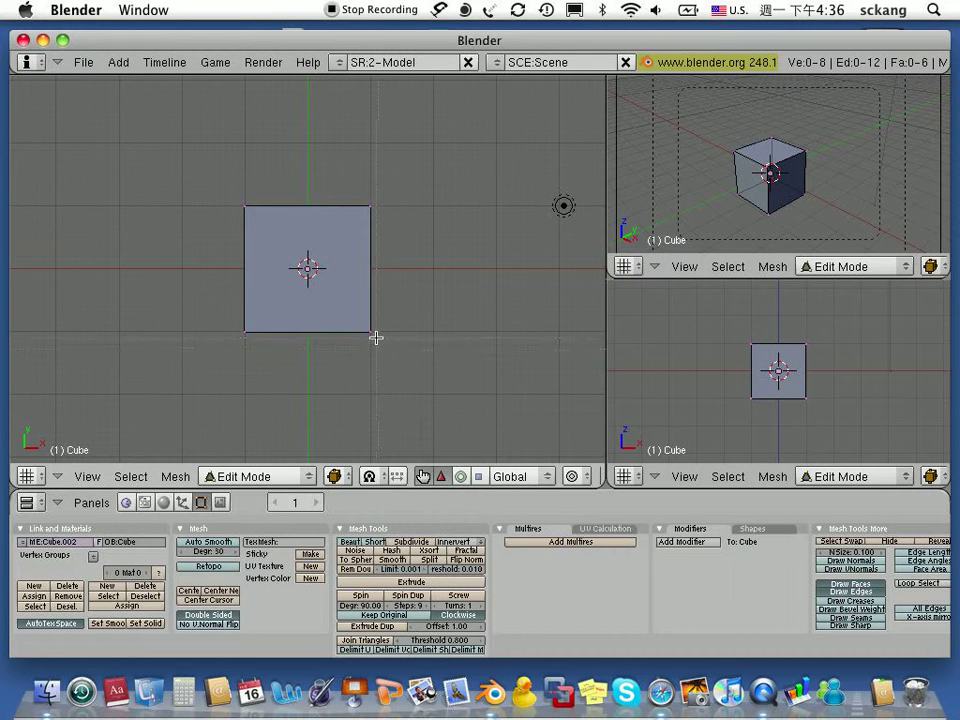
# Border-select the cube's right-side vertices twice, clearing the selection each time
pyautogui.press('b')
pyautogui.moveTo(332, 178); pyautogui.dragTo(410, 375)
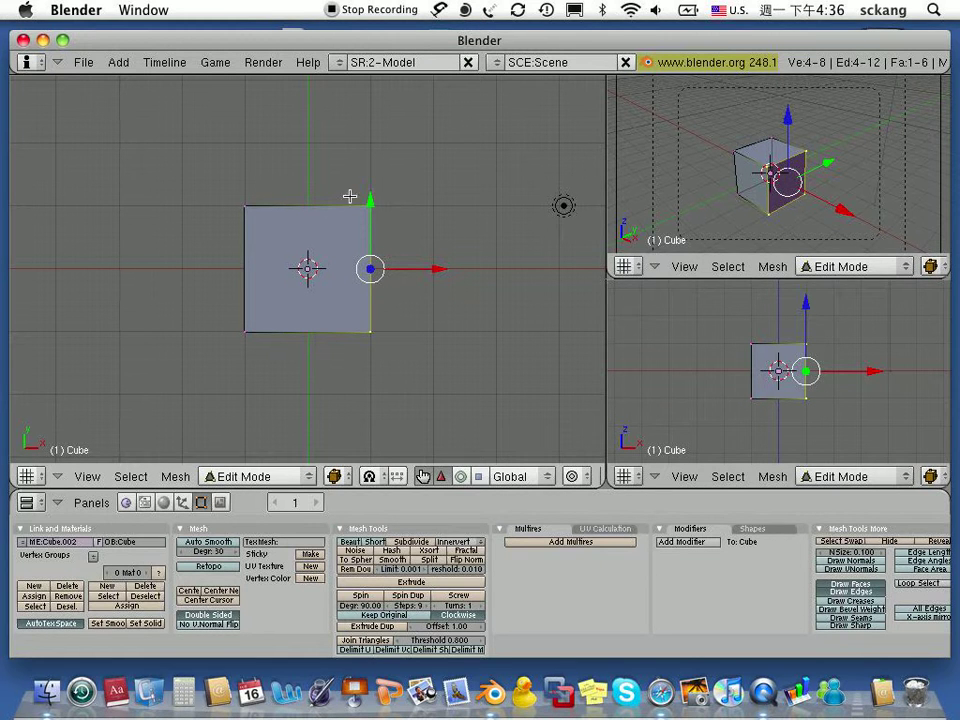
pyautogui.press('a')
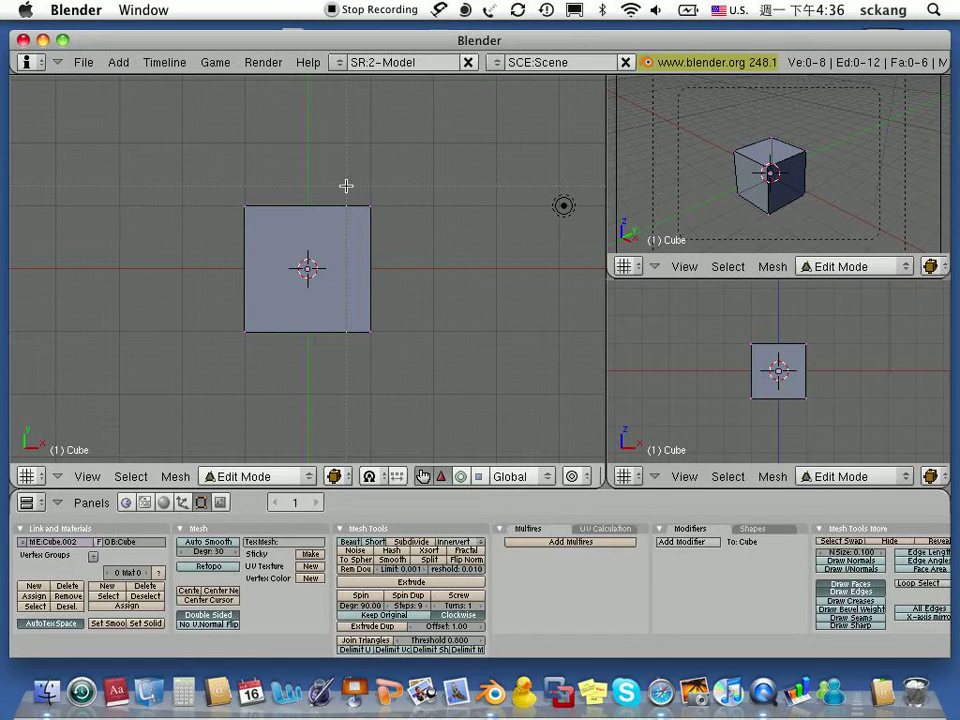
pyautogui.press('b')
pyautogui.moveTo(414, 347); pyautogui.dragTo(340, 195)
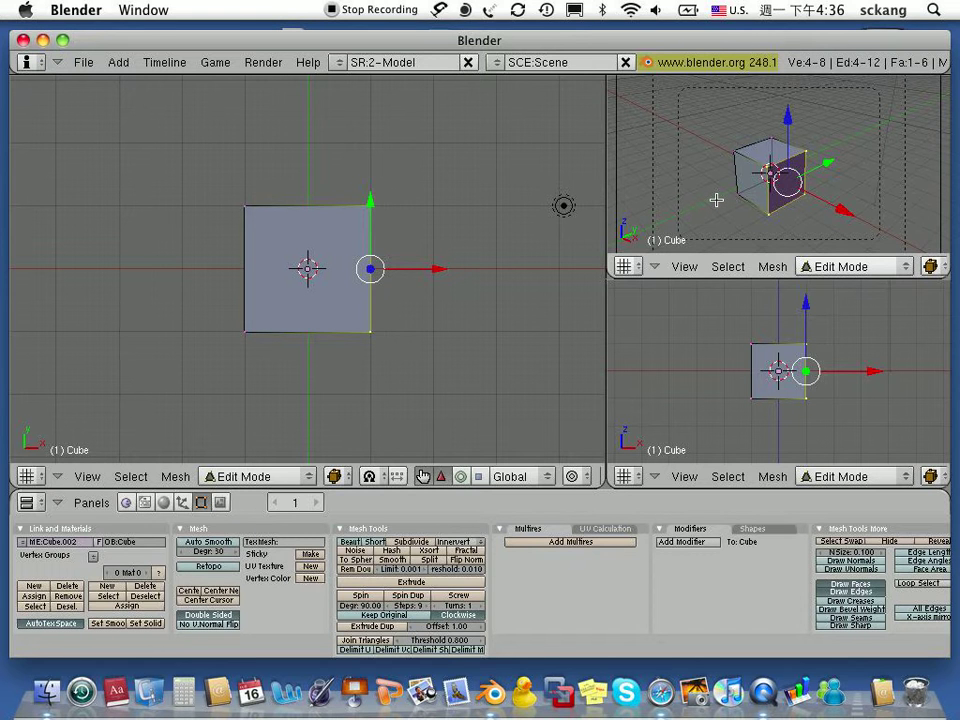
pyautogui.press('a')
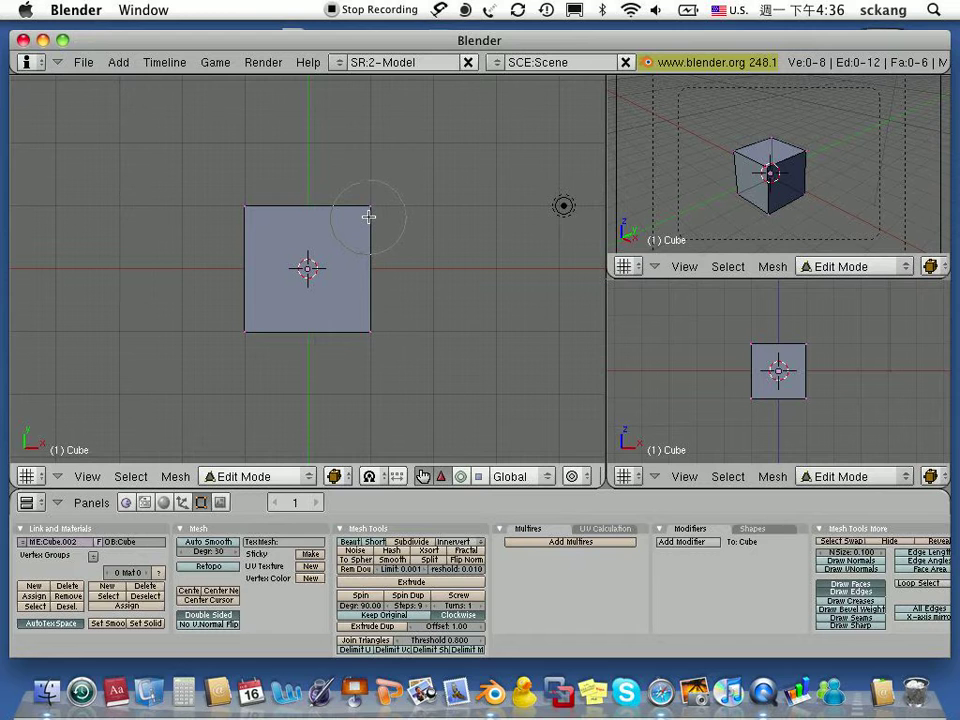
# Select the top-right, bottom-right, top-left and bottom-left corner vertices one by one
pyautogui.click(368, 216)
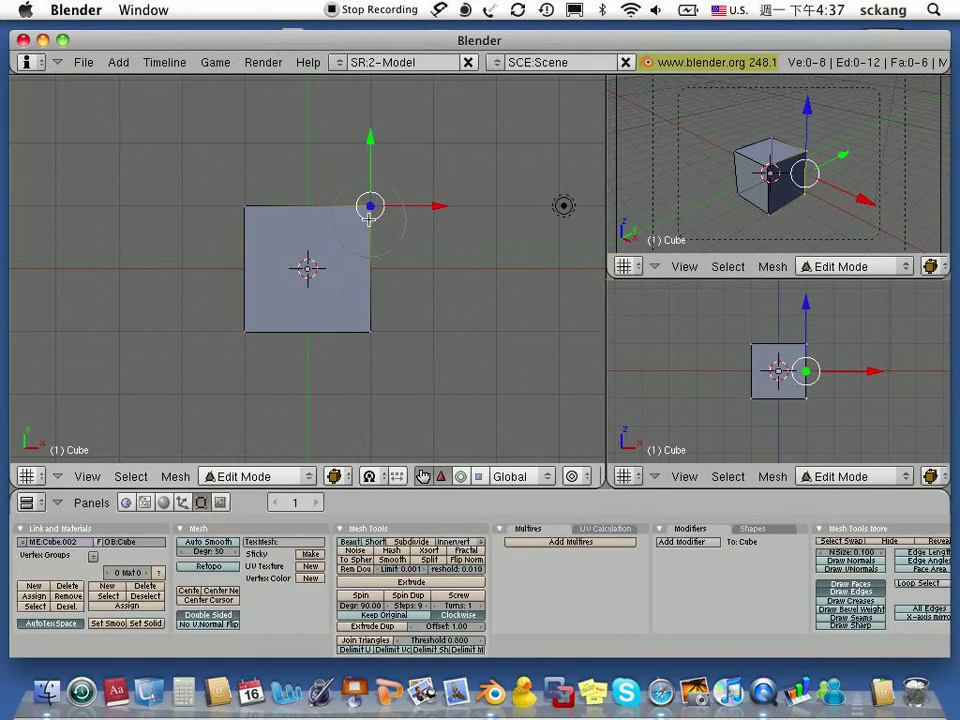
pyautogui.click(372, 319)
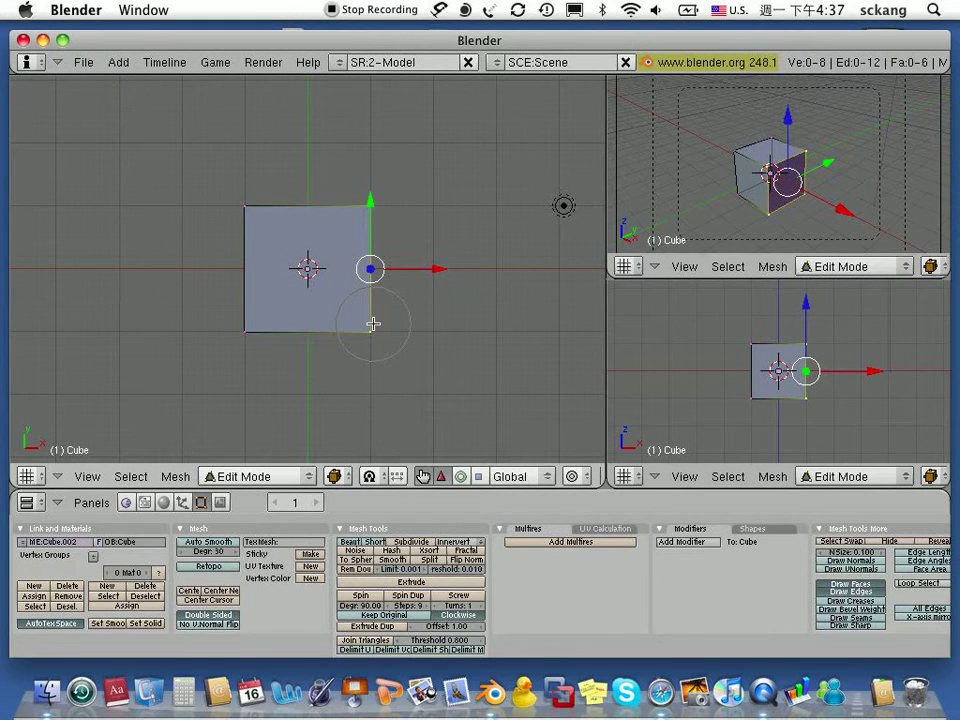
pyautogui.click(226, 193)
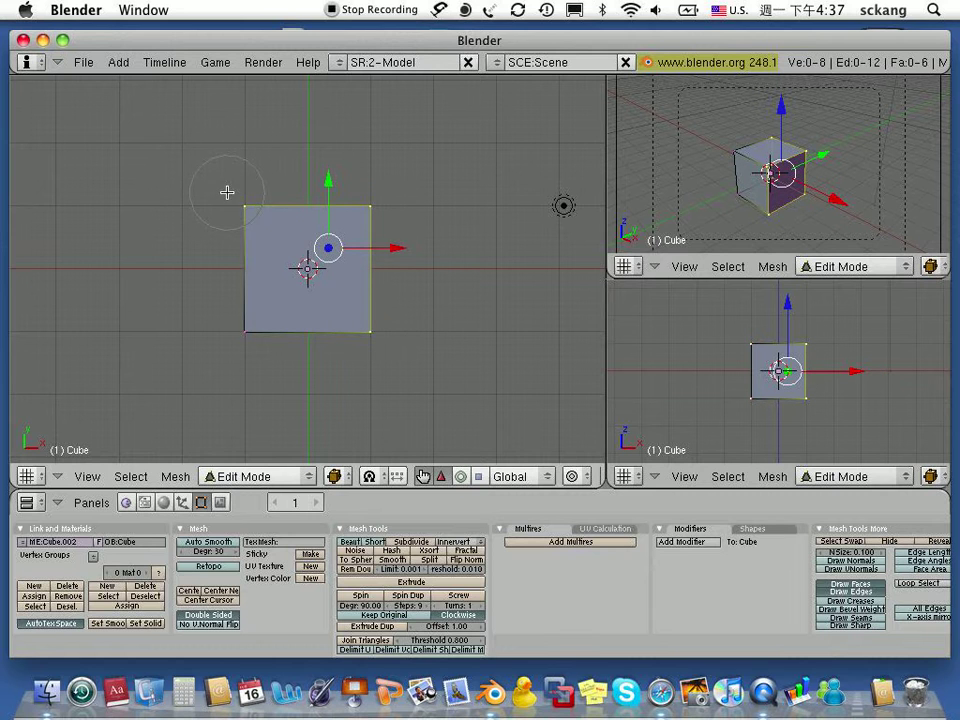
pyautogui.click(240, 319)
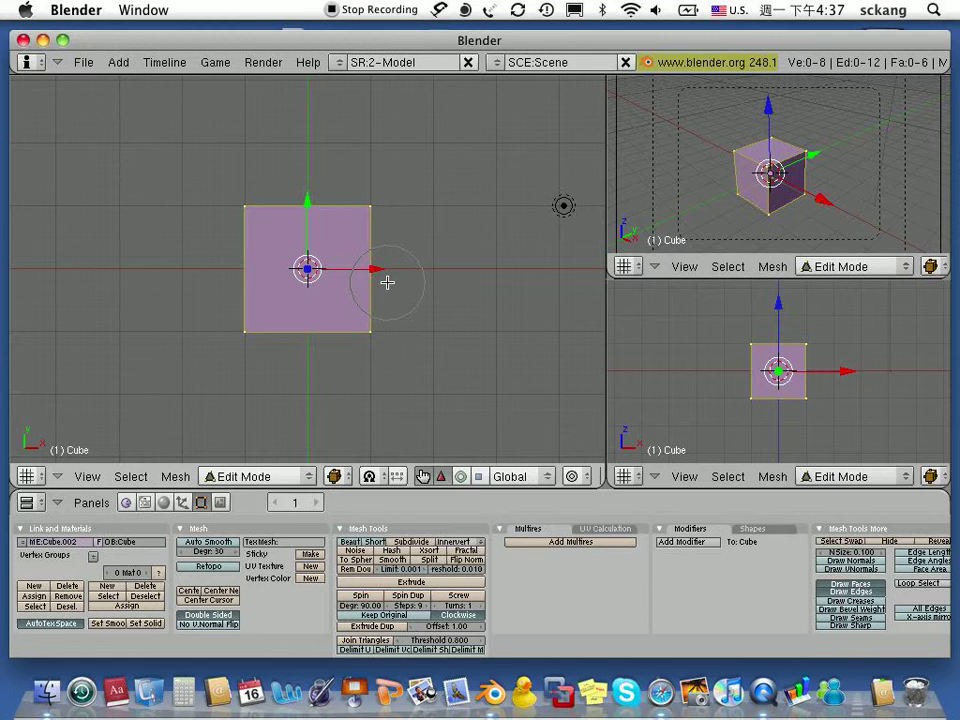
# Clear the selection, then border-select the four vertices of the cube's right face
pyautogui.press('Escape')
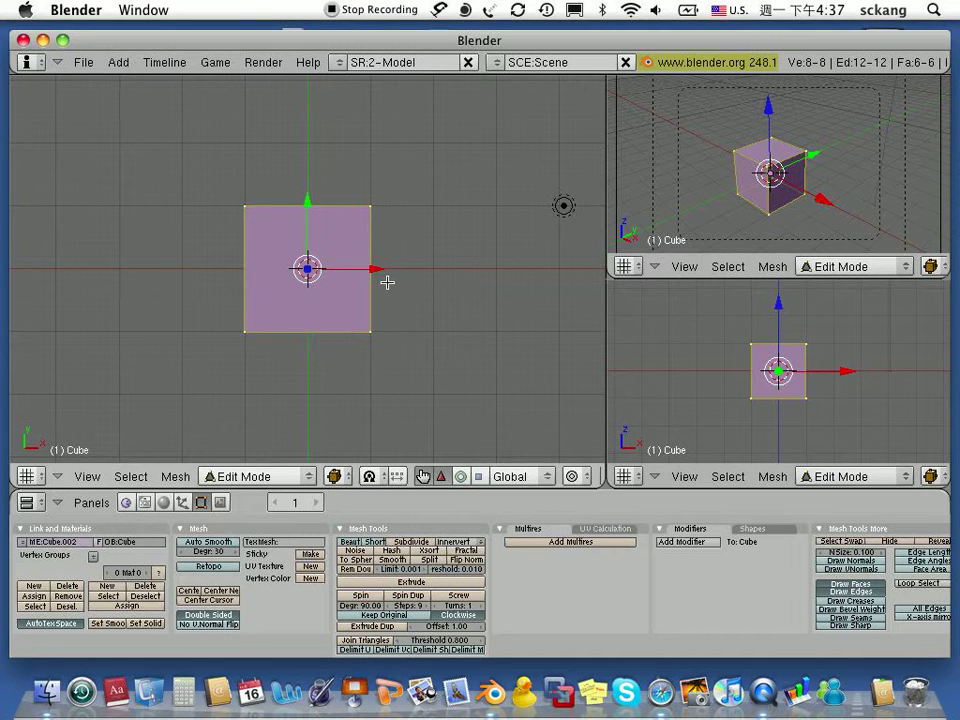
pyautogui.press('a')
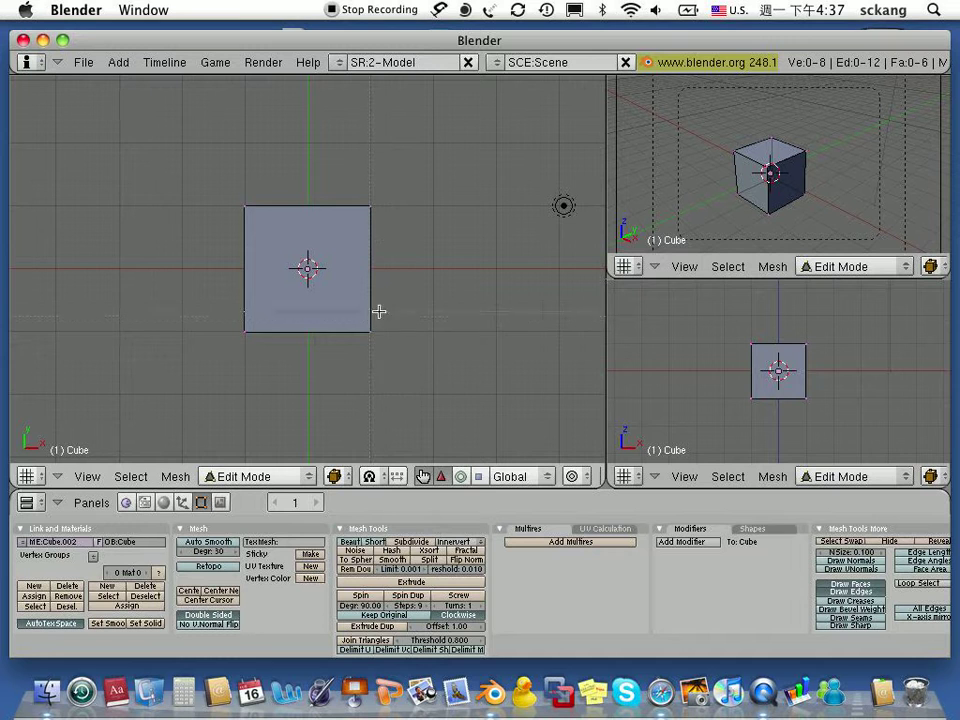
pyautogui.press('b')
pyautogui.moveTo(333, 190); pyautogui.dragTo(449, 366)
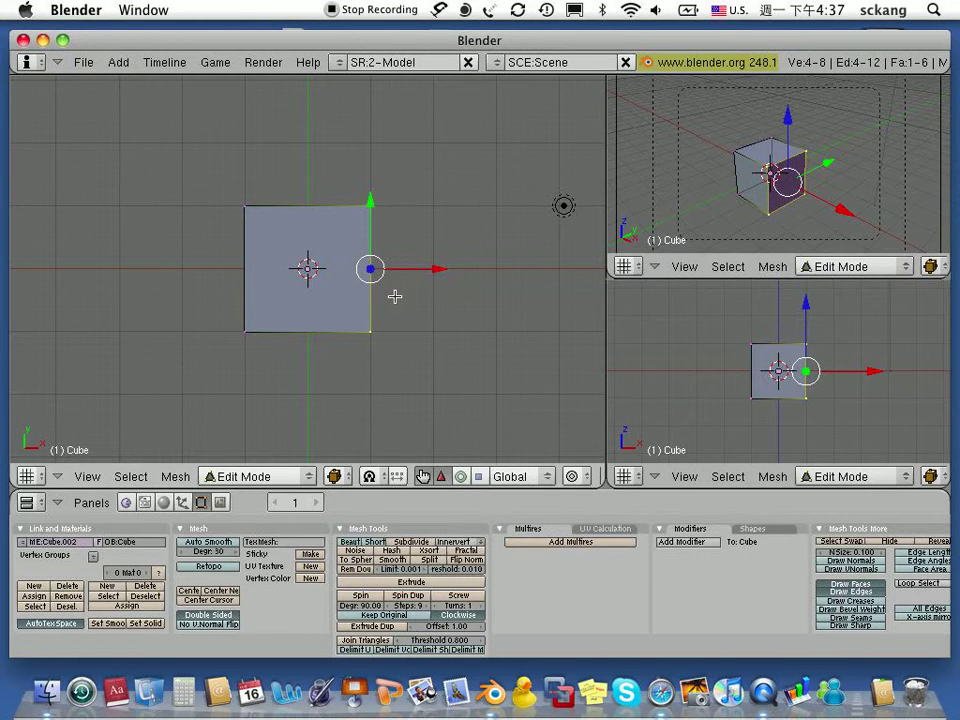
# Extrude the right face as a region outward to the right
pyautogui.press('e')
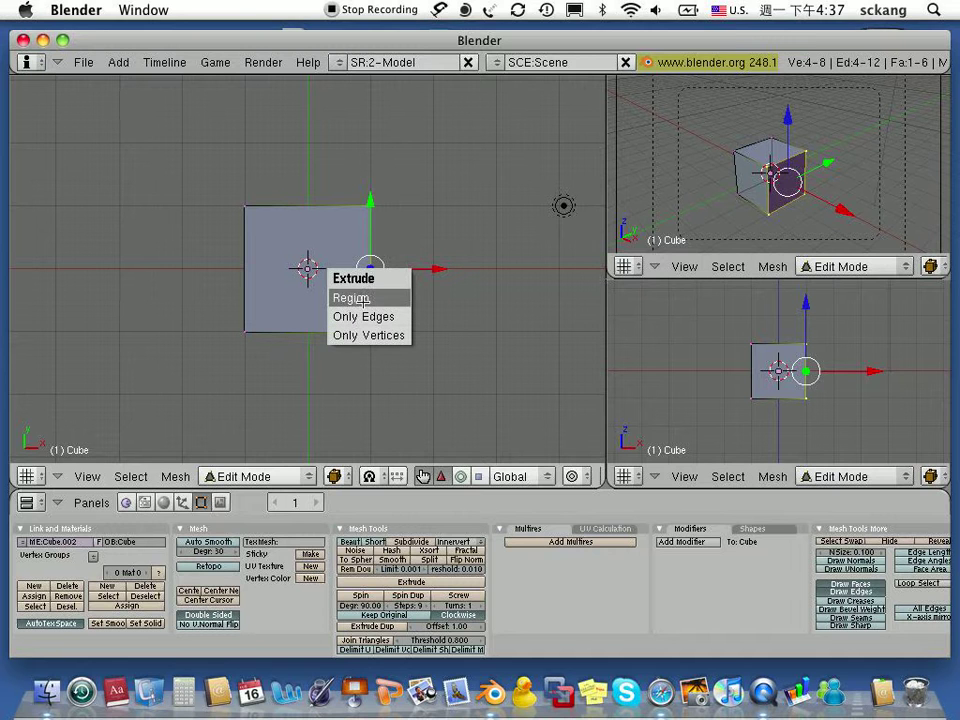
pyautogui.click(362, 298)
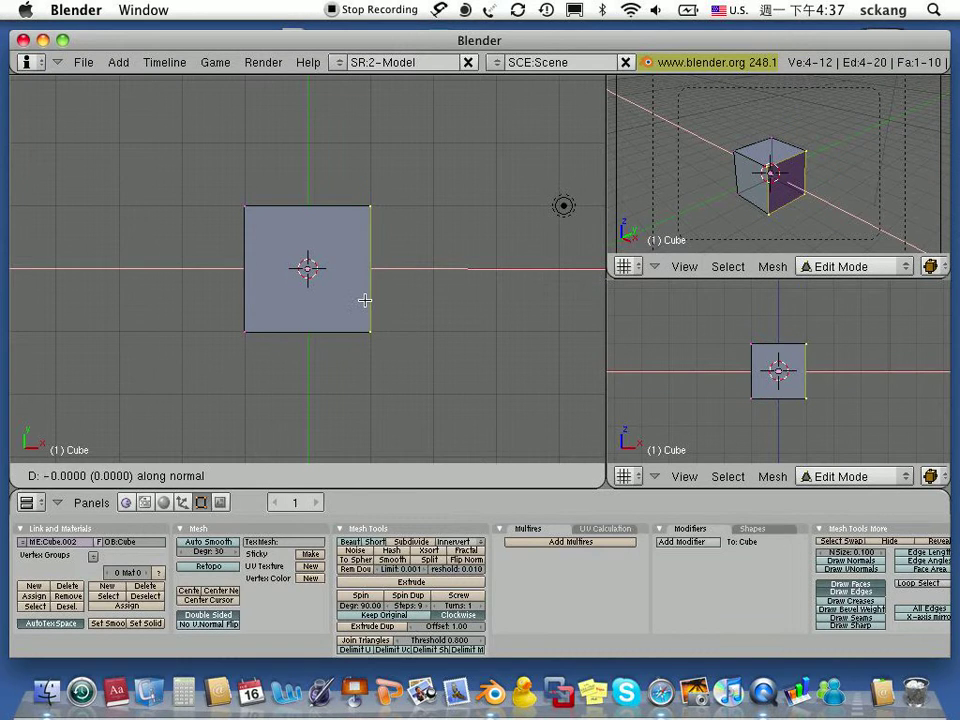
pyautogui.click(465, 305)
# Orbit around the extruded box to inspect it, then return to Object Mode
pyautogui.moveTo(441, 390)
pyautogui.mouseDown(button='middle')
pyautogui.moveTo(425, 312)
pyautogui.moveTo(469, 219)
pyautogui.mouseUp(button='middle')
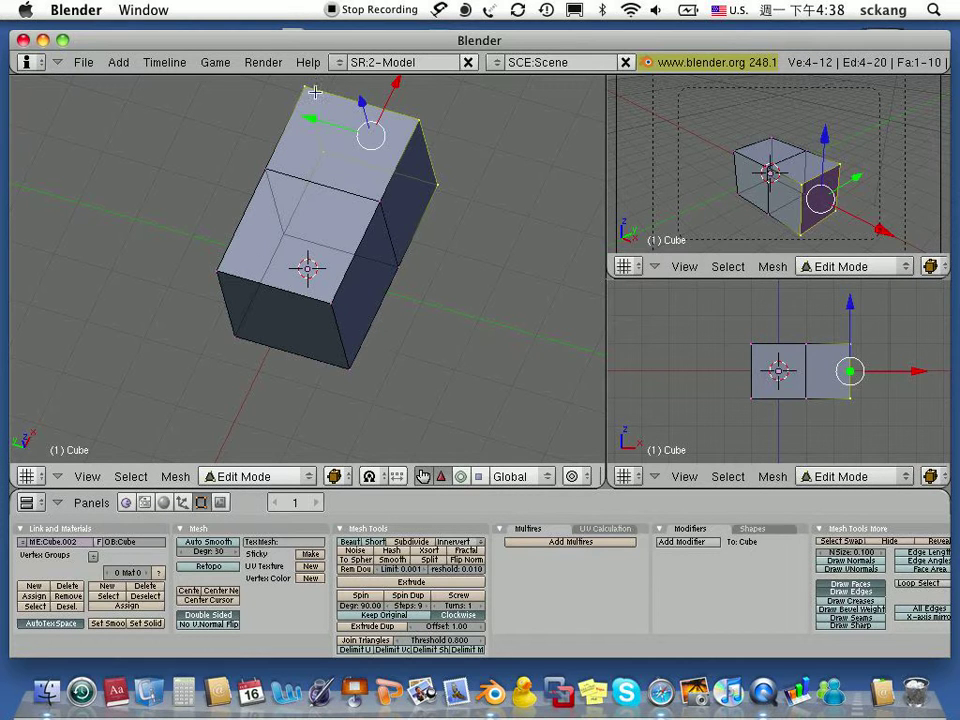
pyautogui.moveTo(392, 377); pyautogui.dragTo(493, 381, button='middle')
pyautogui.moveTo(386, 371); pyautogui.dragTo(452, 354, button='middle')
pyautogui.moveTo(398, 380)
pyautogui.mouseDown(button='middle')
pyautogui.moveTo(315, 375)
pyautogui.moveTo(360, 373)
pyautogui.moveTo(373, 386)
pyautogui.moveTo(375, 423)
pyautogui.mouseUp(button='middle')
pyautogui.moveTo(392, 309)
pyautogui.mouseDown(button='middle')
pyautogui.moveTo(315, 399)
pyautogui.moveTo(236, 392)
pyautogui.moveTo(238, 345)
pyautogui.mouseUp(button='middle')
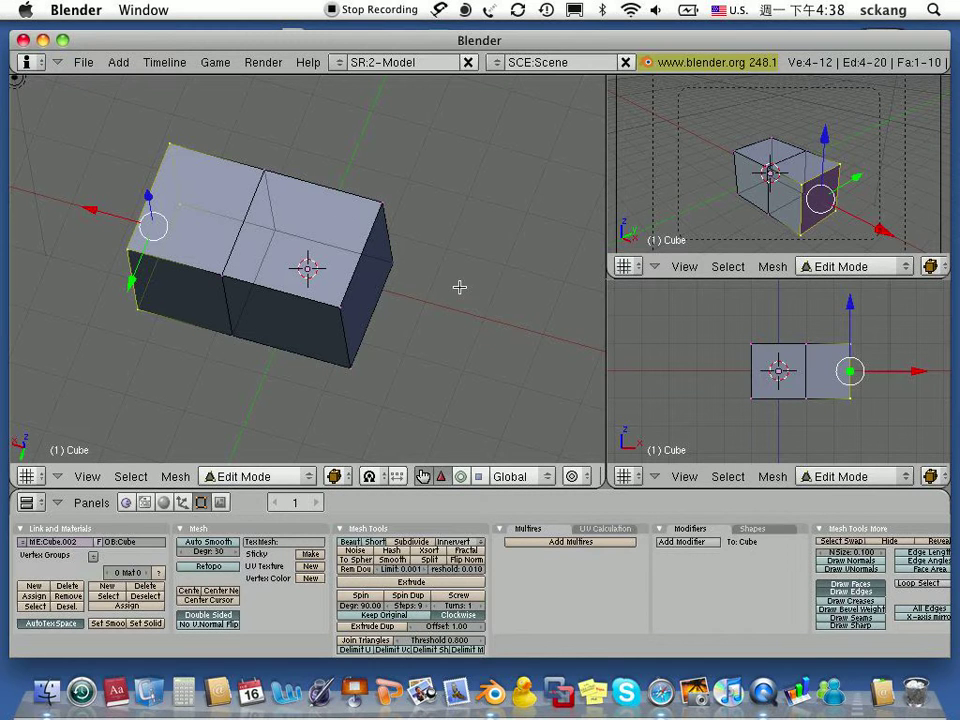
pyautogui.press('Tab')
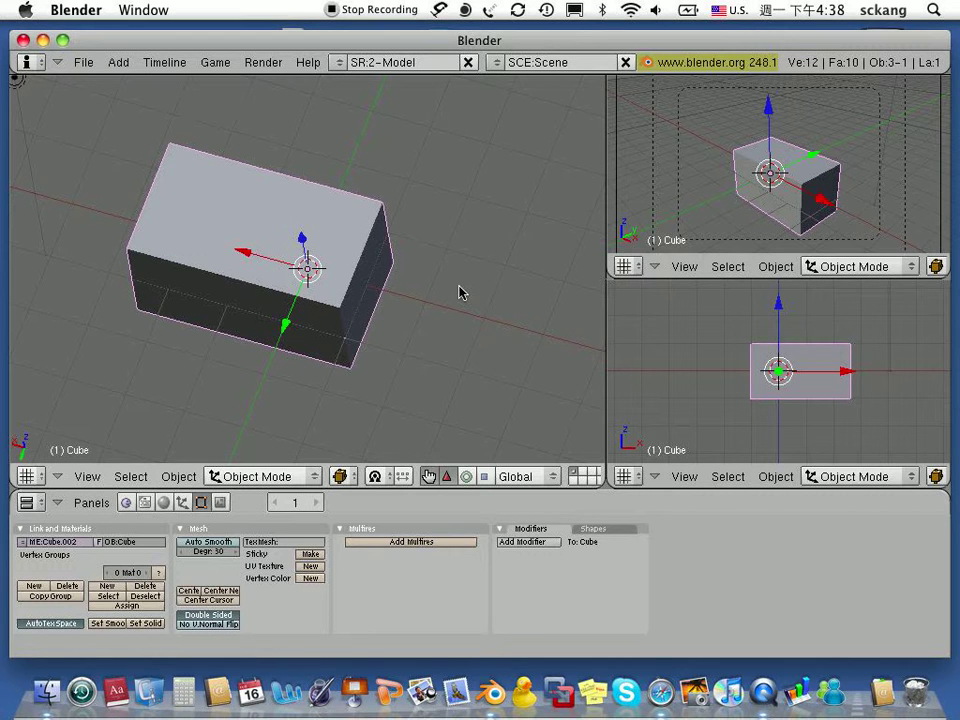
# Zoom out, pan the view, and duplicate the box as Cube.001 beside the original
pyautogui.scroll(-2, 382, 261)
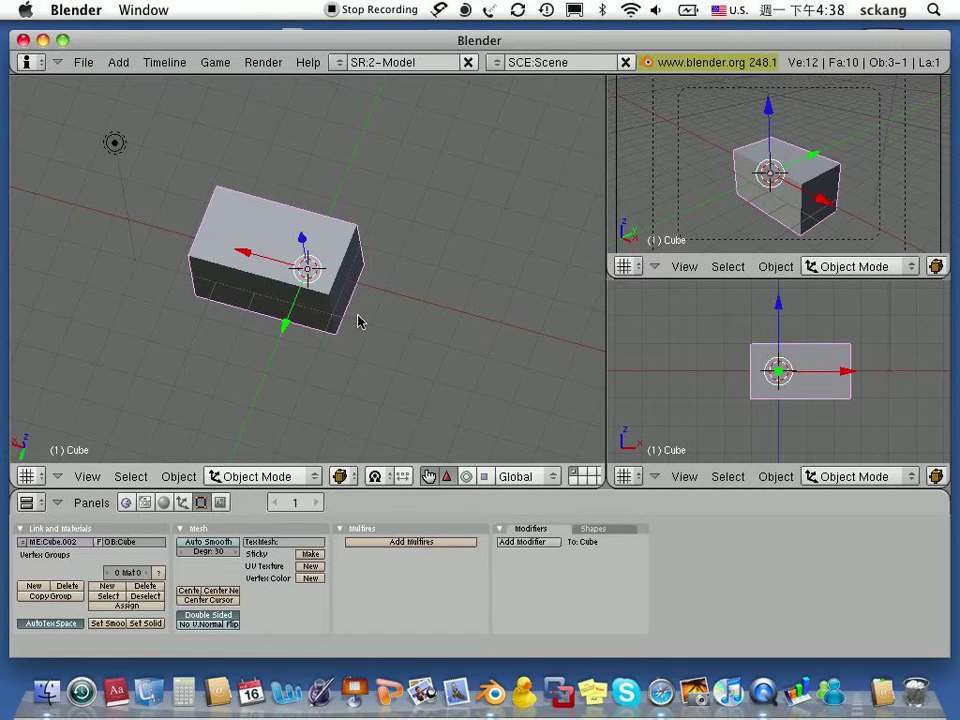
pyautogui.moveTo(360, 332)
pyautogui.keyDown('shift'); pyautogui.mouseDown(button='middle')
pyautogui.moveTo(356, 345)
pyautogui.moveTo(364, 210)
pyautogui.moveTo(371, 253)
pyautogui.mouseUp(button='middle'); pyautogui.keyUp('shift')
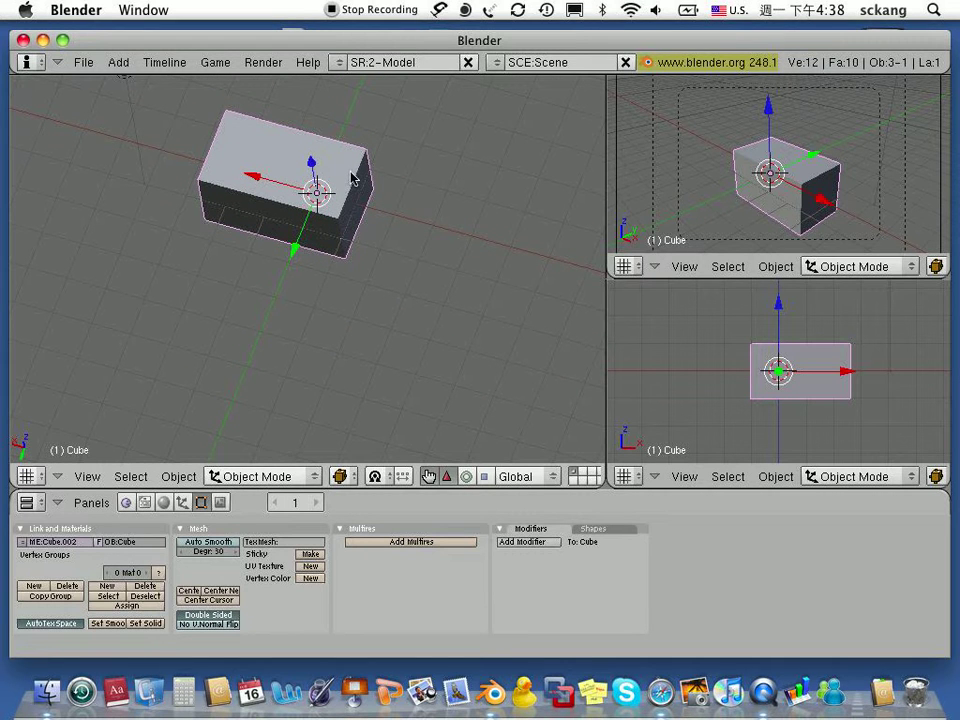
pyautogui.hotkey('shift', 'd')
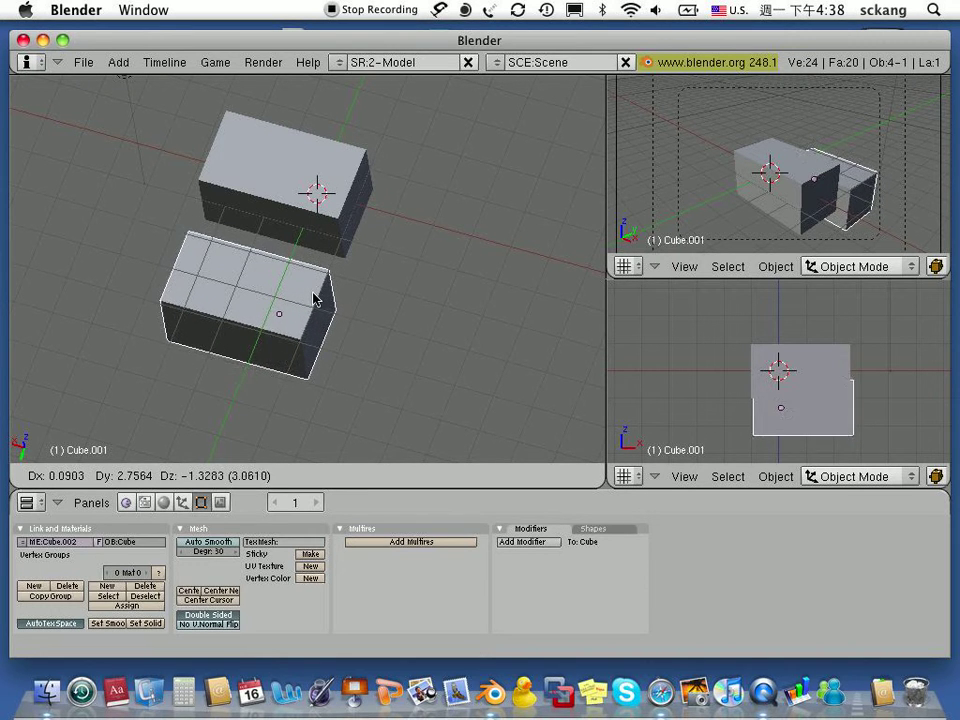
pyautogui.click(316, 298)
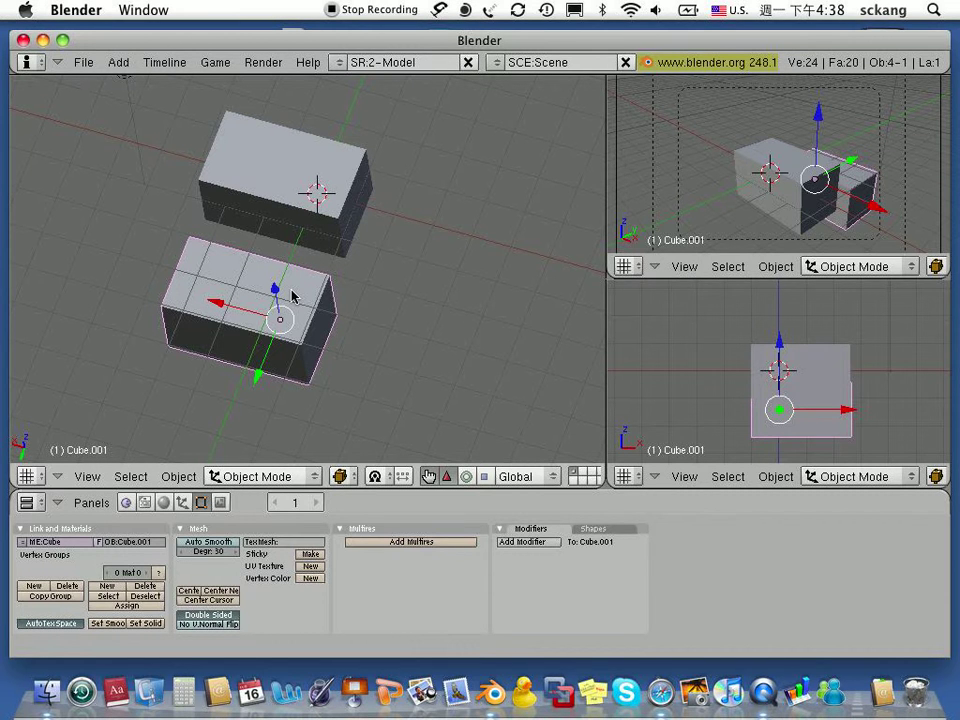
# Erase Cube.001 and switch to front view with Numpad 1
pyautogui.press('x')
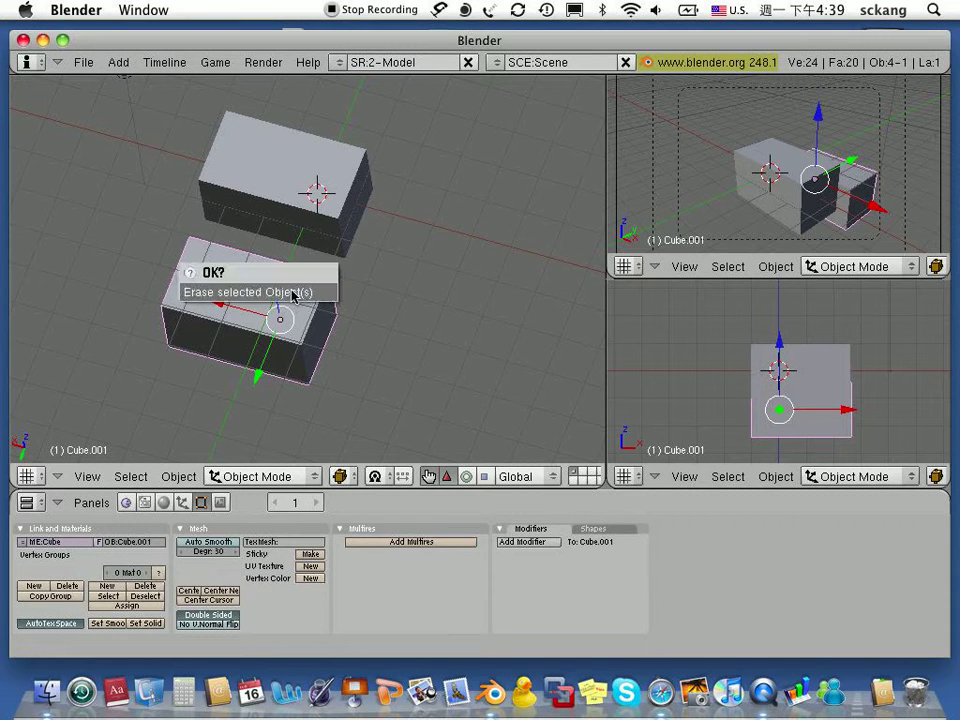
pyautogui.click(293, 291)
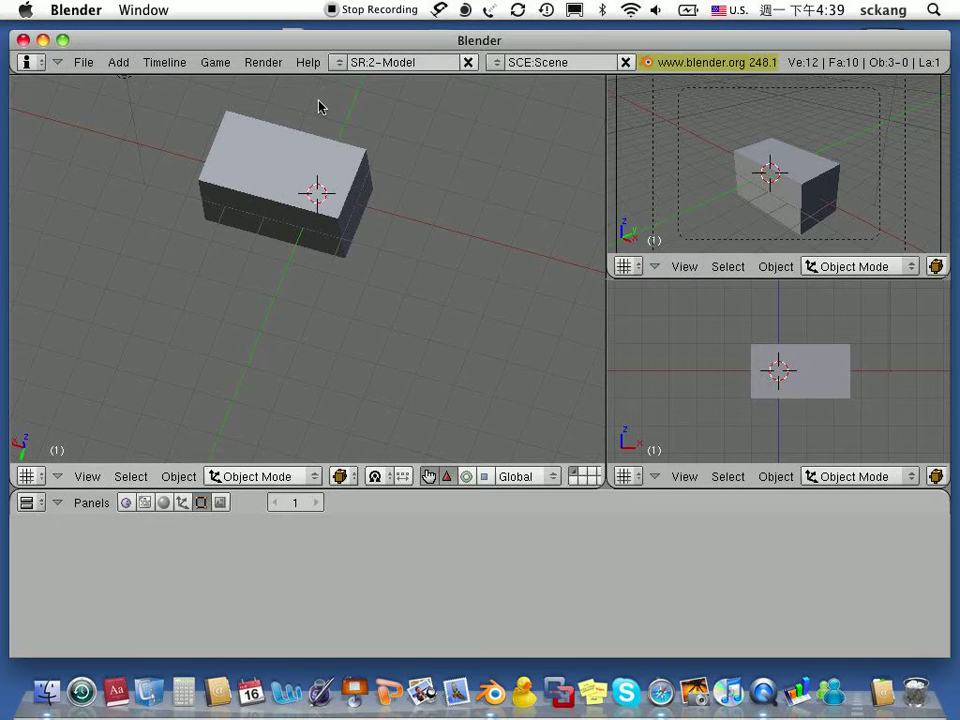
pyautogui.press('KP_1')
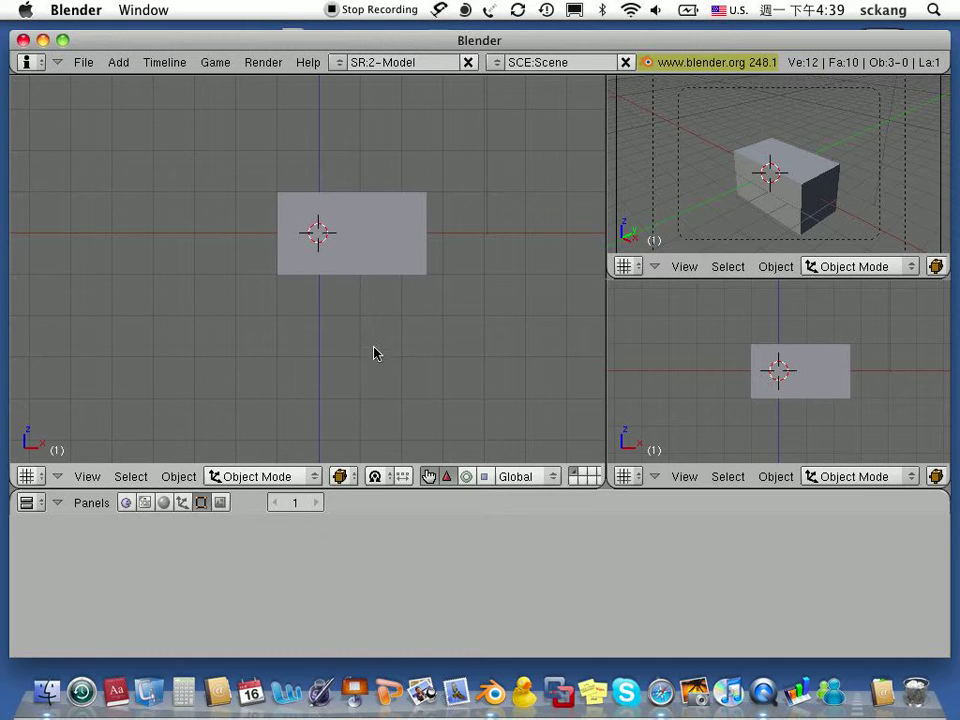
# Duplicate the box straight down as Cube.001, then switch the lower-right viewport to top view
pyautogui.rightClick(384, 242)
pyautogui.hotkey('shift', 'd')
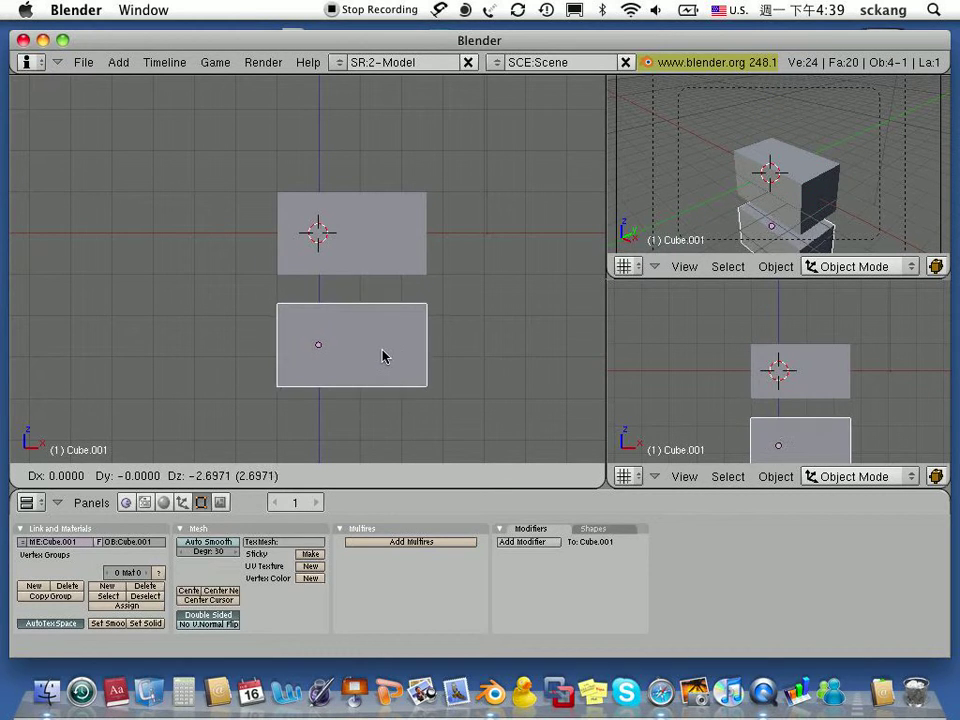
pyautogui.click(383, 356)
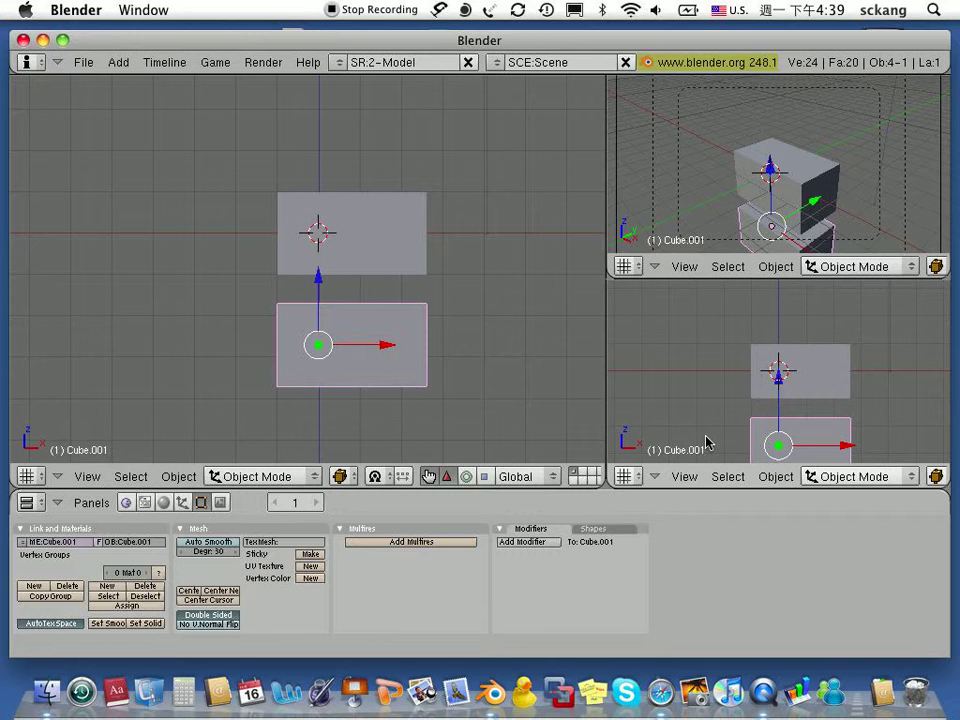
pyautogui.press('KP_7')
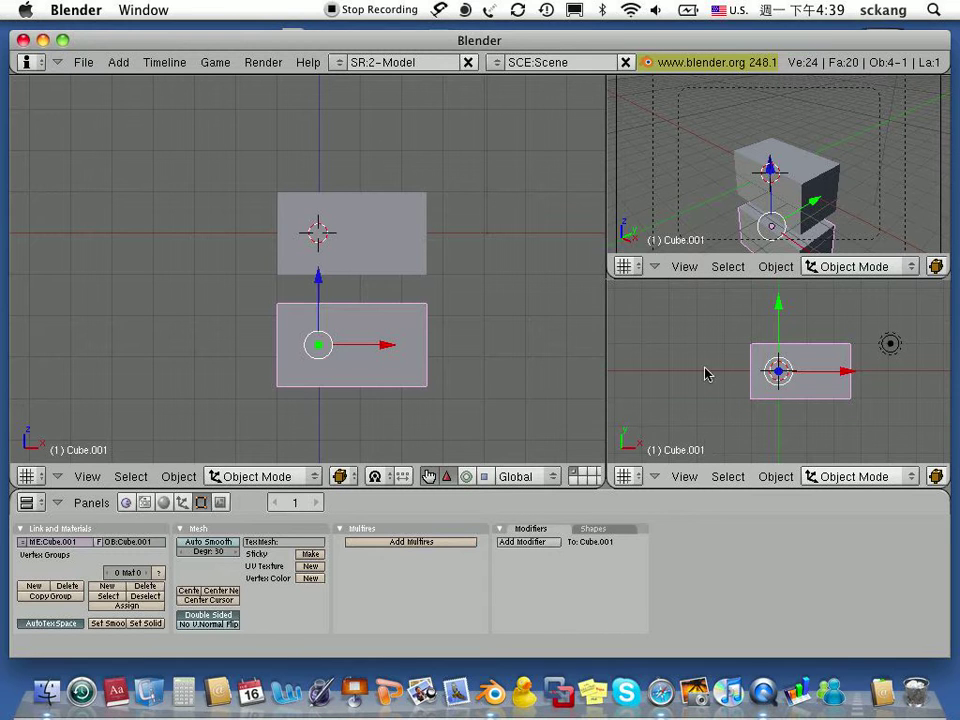